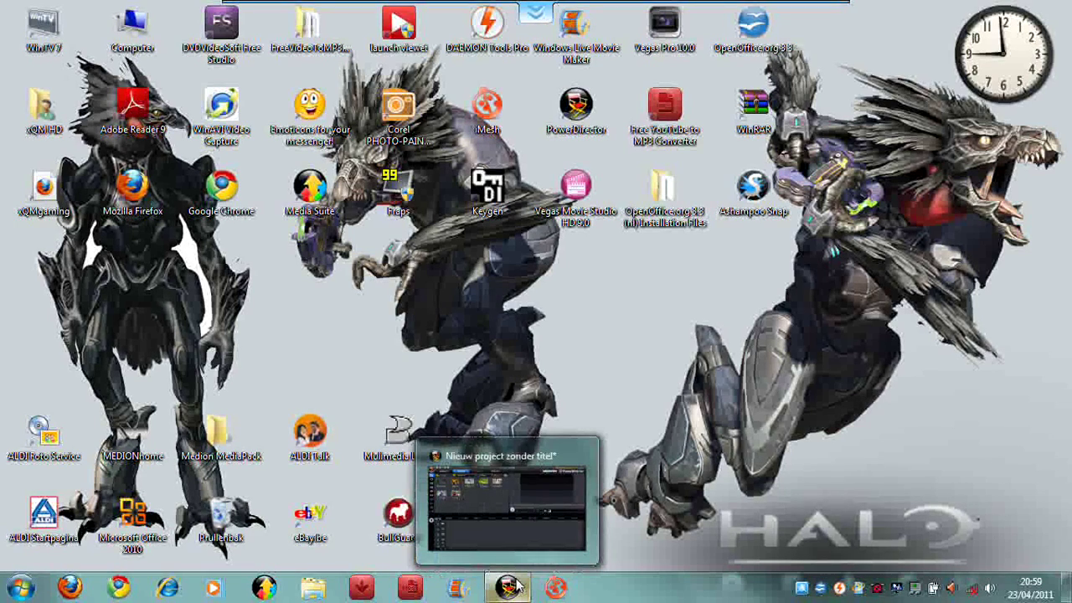
Step: Import the Editing contest video from Mijn video's and drag it onto the first video track
click(519, 587)
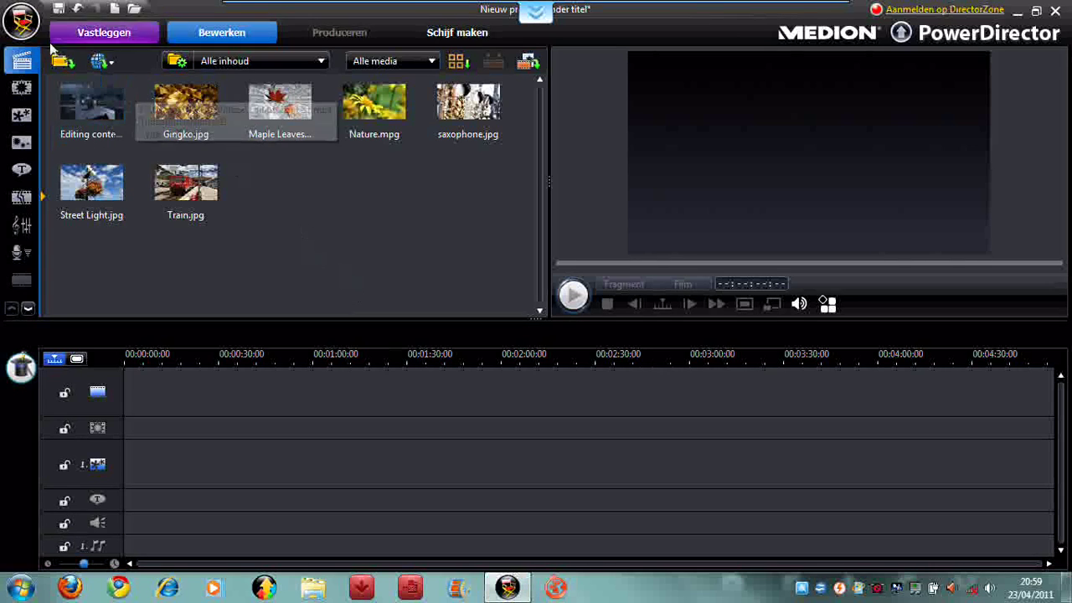
click(67, 72)
click(76, 81)
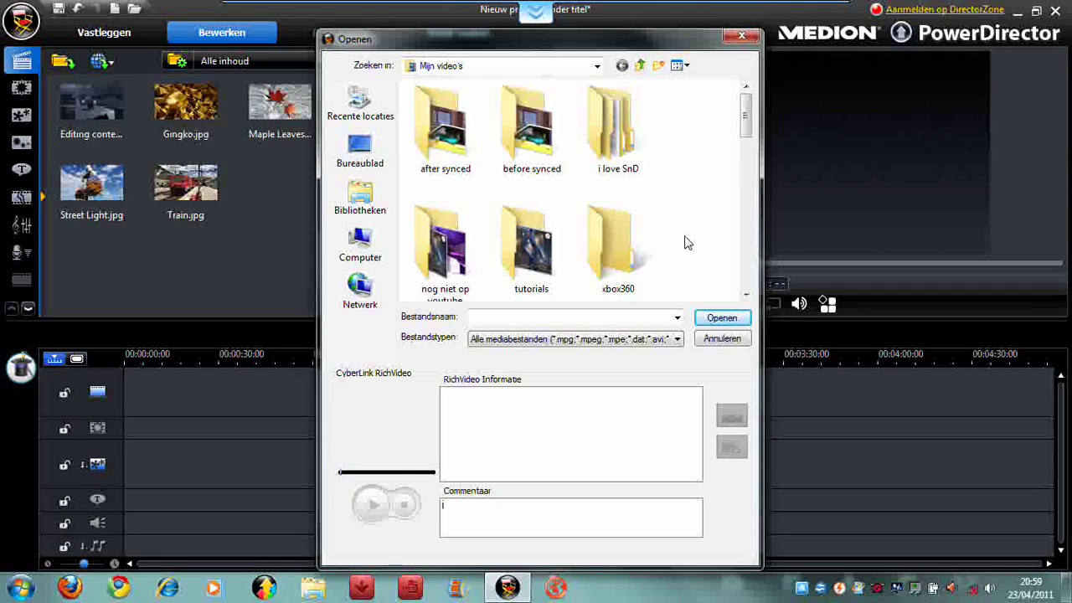
drag(746, 126, 751, 216)
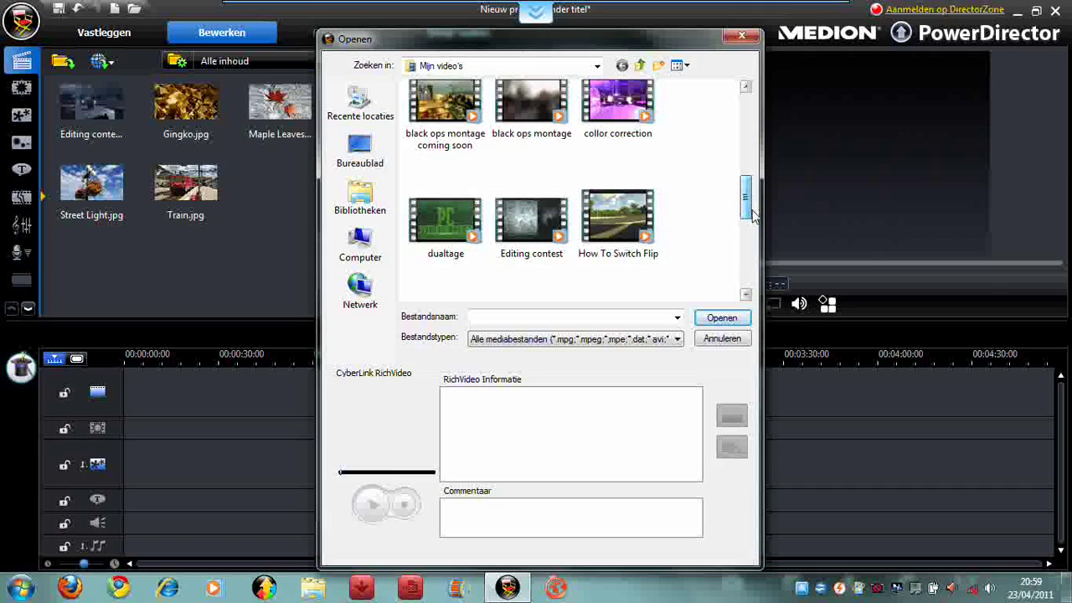
double_click(559, 224)
mouse_move(95, 135)
mouse_down()
mouse_move(162, 427)
mouse_move(145, 384)
mouse_up()
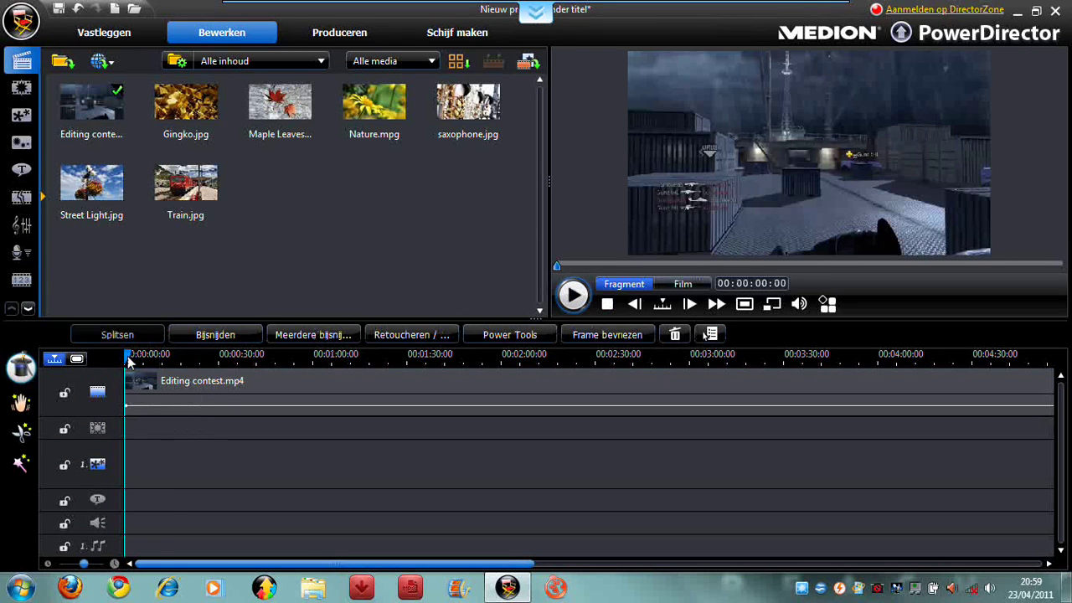
Step: Split the Editing contest clip at the playhead and open Retoucheren / Verbeteren for its first piece
click(182, 357)
drag(182, 358, 224, 362)
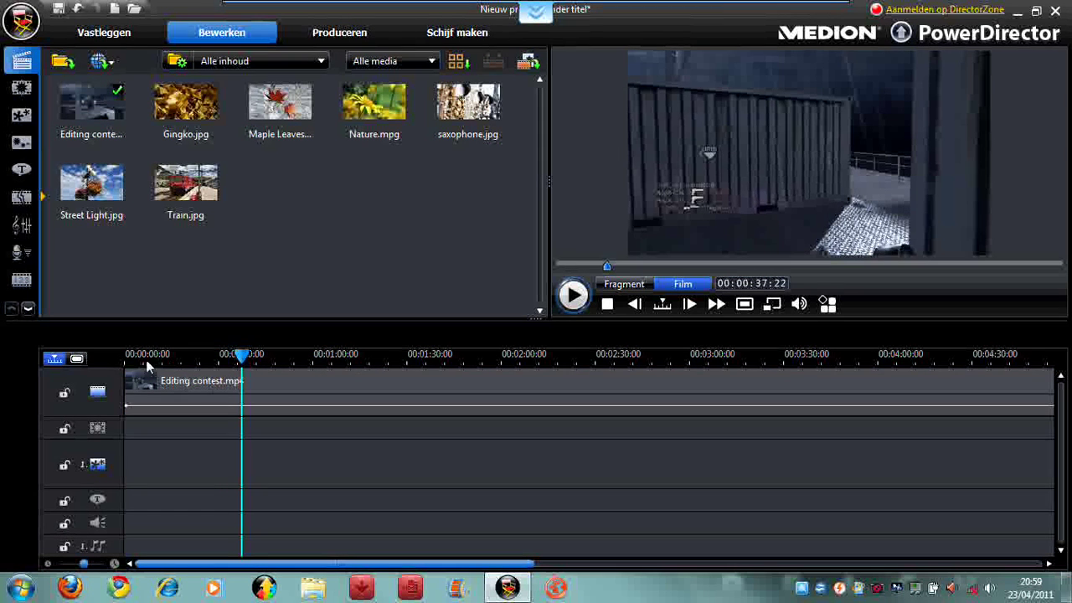
click(201, 383)
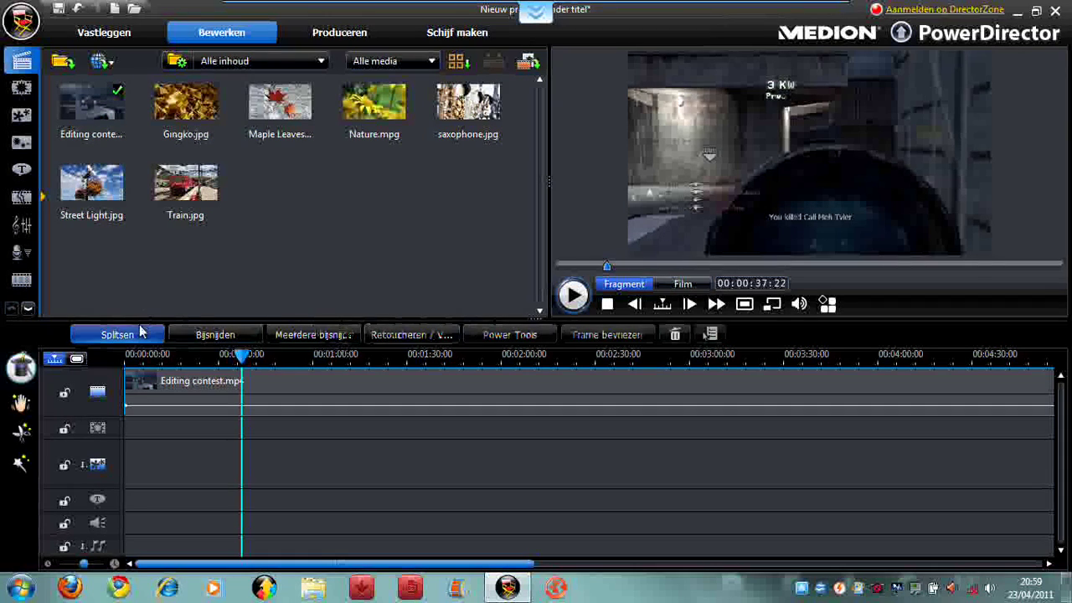
key(ctrl+t)
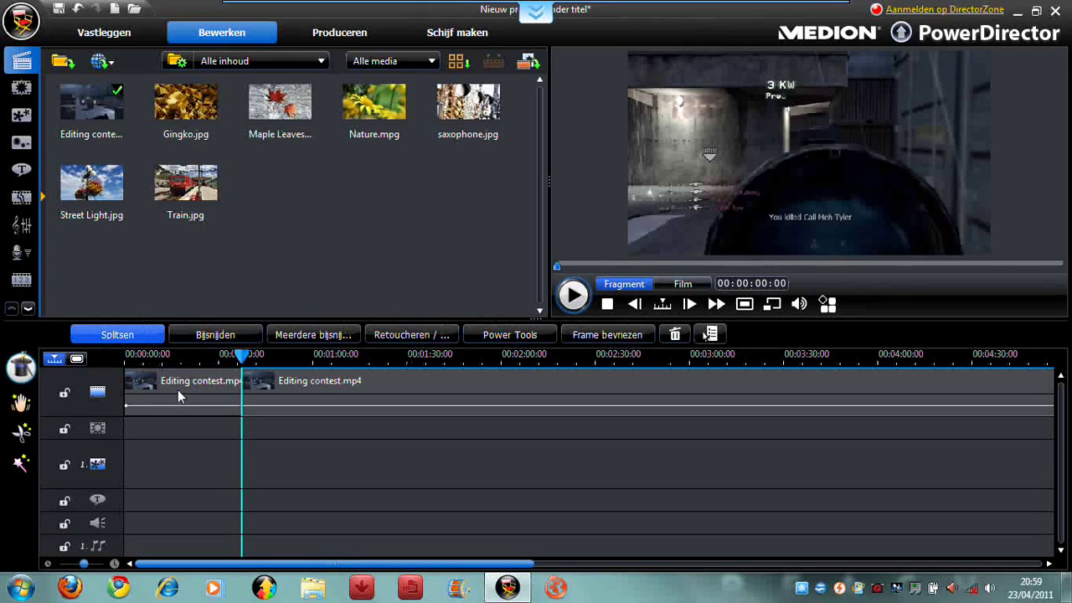
click(177, 392)
click(422, 333)
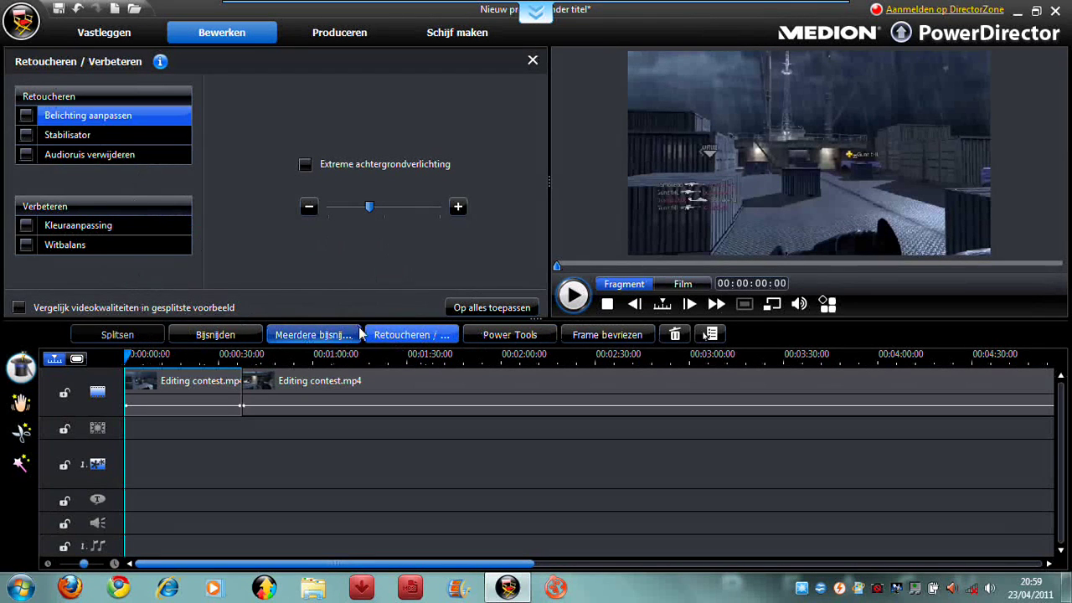
Step: Enable Kleuraanpassing on the first clip piece and push its Tint slider toward pink
click(150, 221)
click(430, 198)
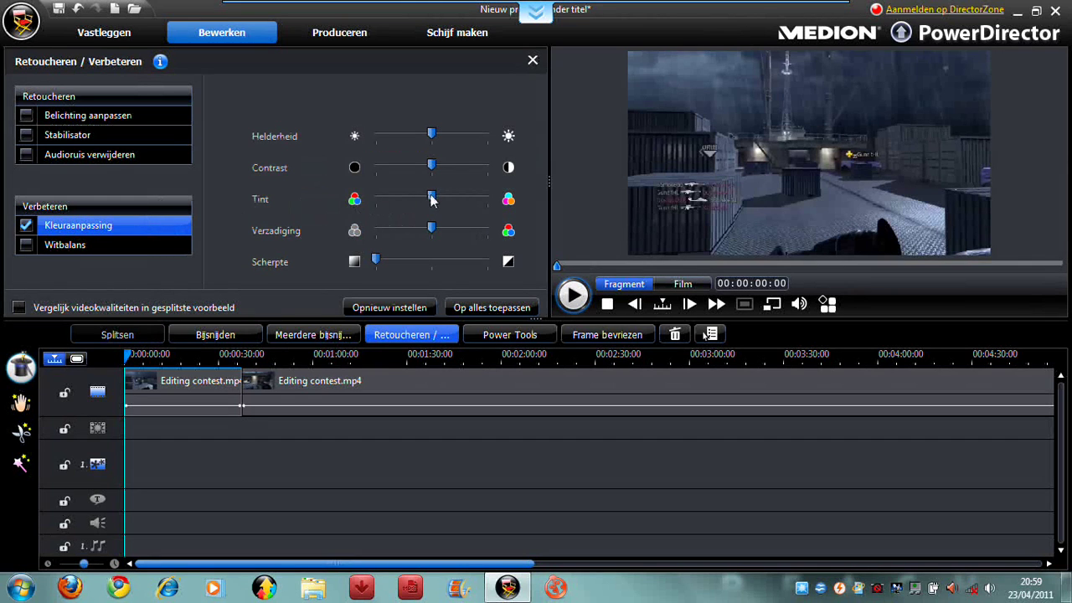
mouse_move(454, 196)
mouse_down()
mouse_move(396, 198)
mouse_move(449, 199)
mouse_up()
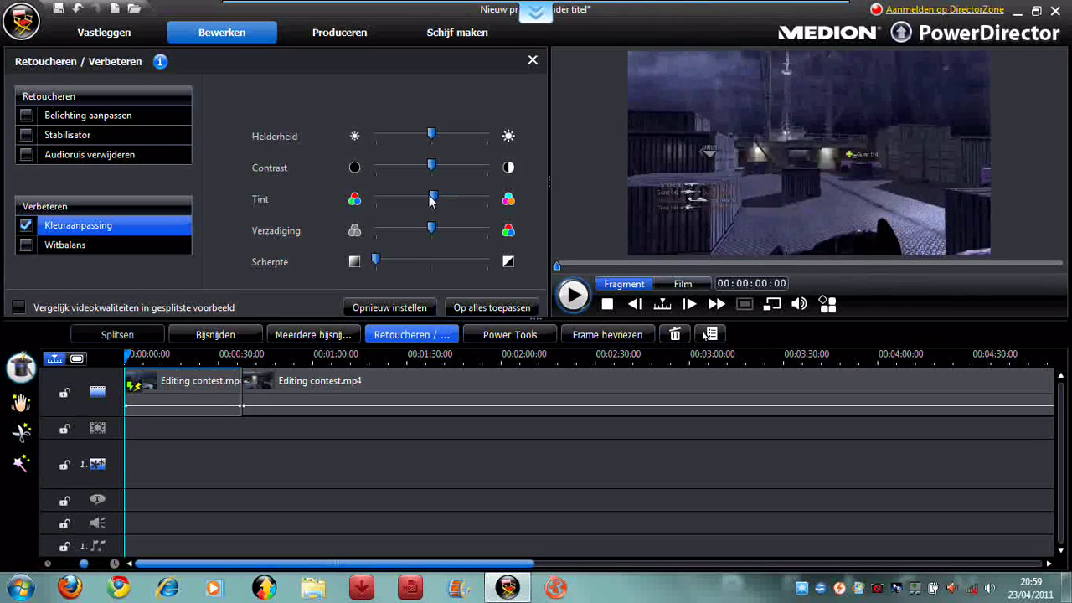
mouse_move(431, 199)
mouse_down()
mouse_move(462, 199)
mouse_move(492, 231)
mouse_up()
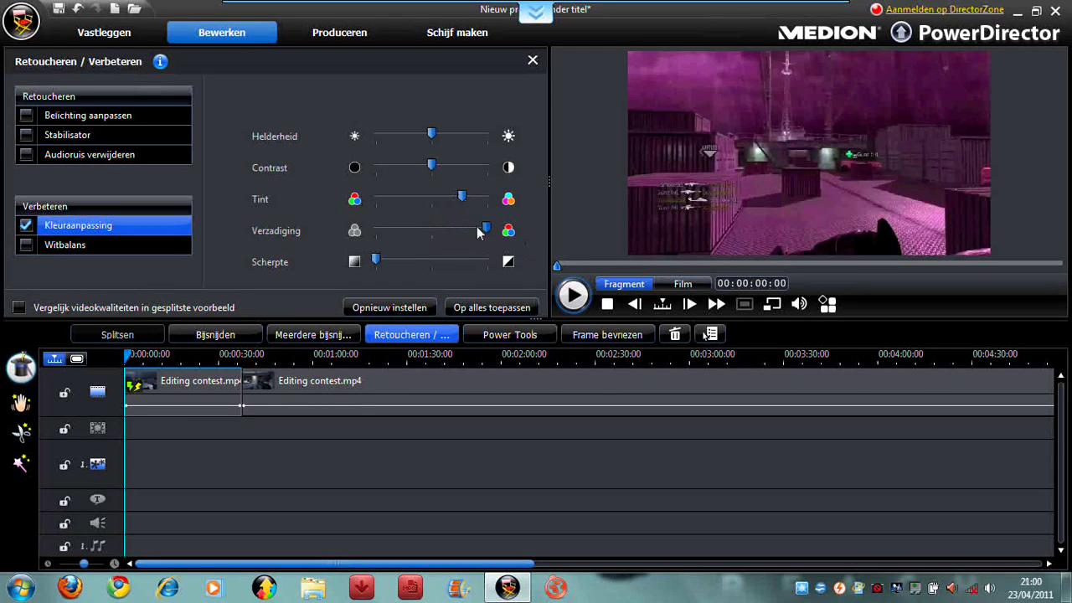
Step: Drag Verzadiging far right and Helderheid left, then play the first clip in the preview
drag(375, 229, 476, 232)
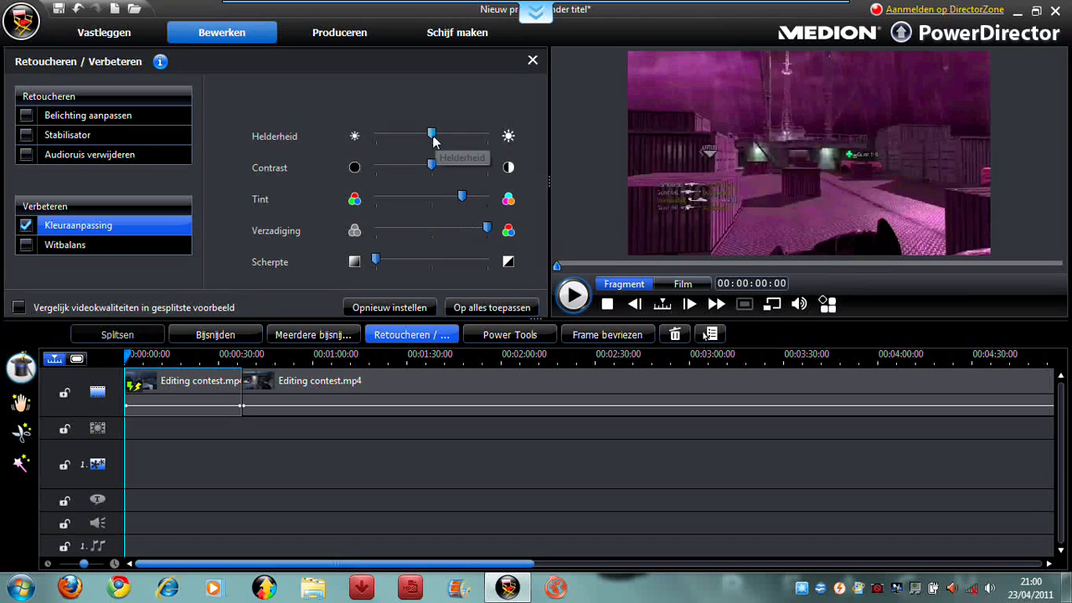
mouse_move(432, 135)
mouse_down()
mouse_move(443, 135)
mouse_move(400, 138)
mouse_move(423, 141)
mouse_move(433, 167)
mouse_move(383, 168)
mouse_move(523, 181)
mouse_move(454, 171)
mouse_up()
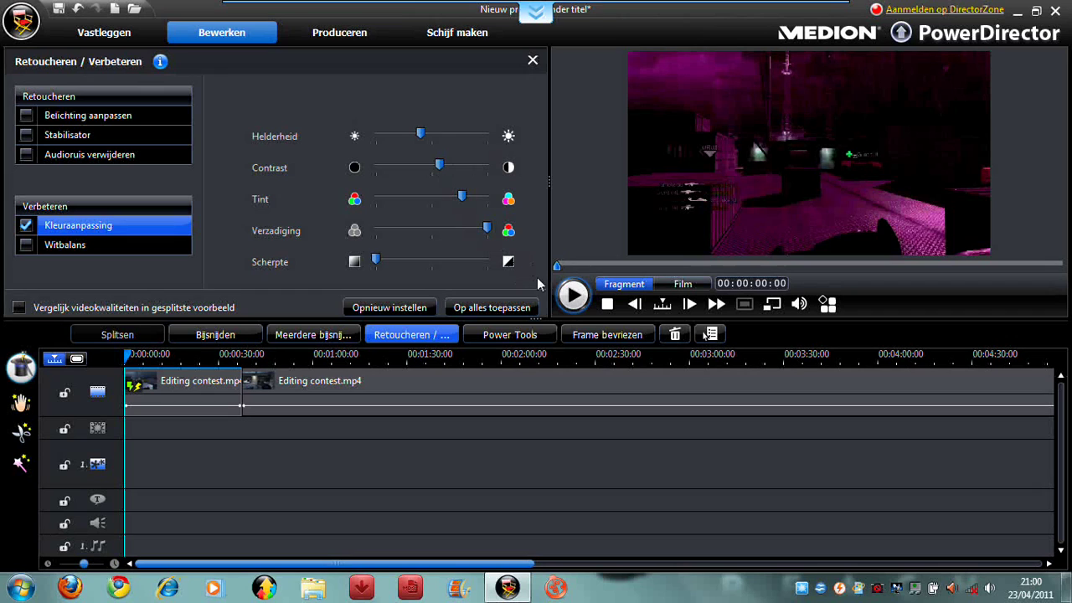
click(573, 298)
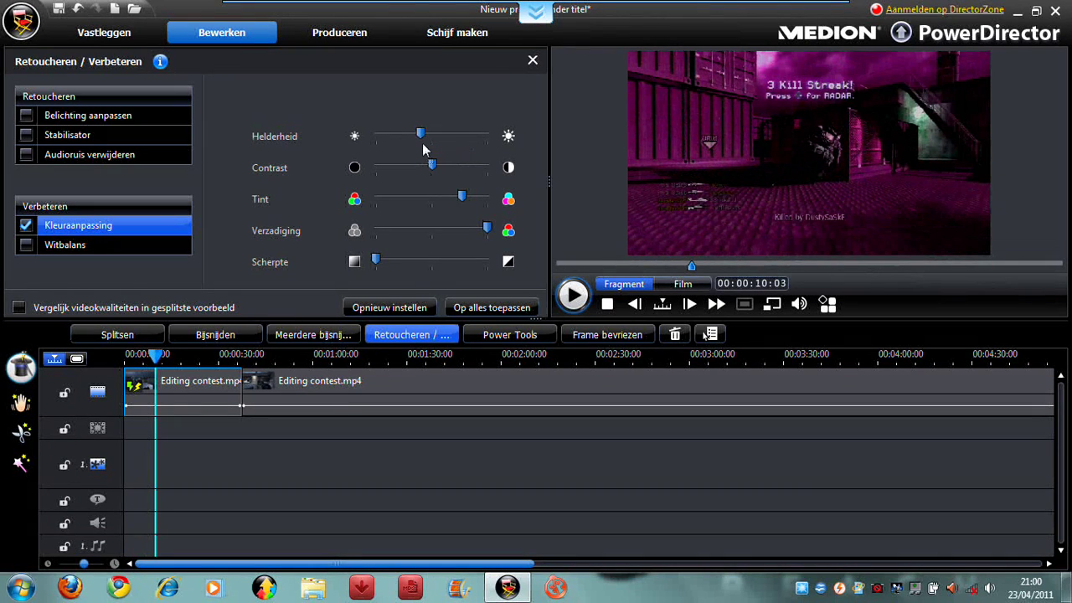
Step: Raise Helderheid slightly, pause playback around 20 seconds, and go to the Produceren tab
drag(421, 135, 438, 136)
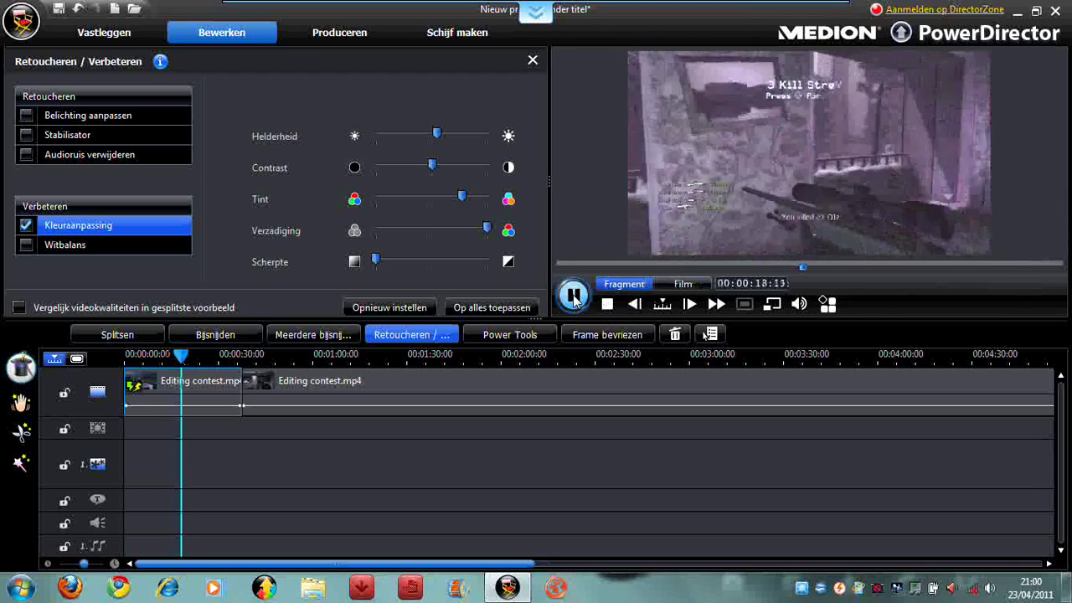
click(574, 295)
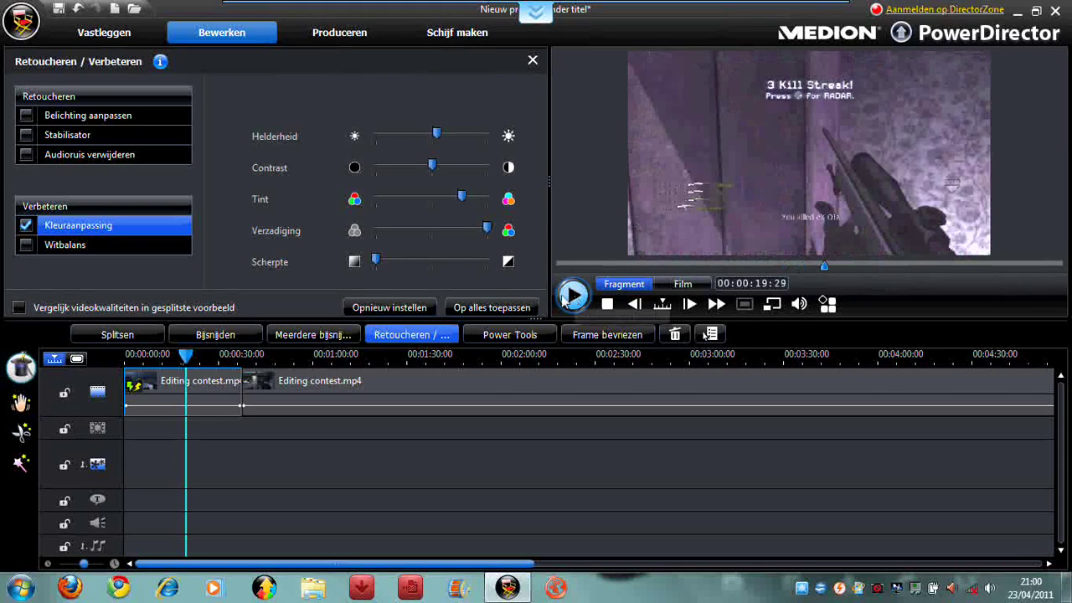
click(366, 37)
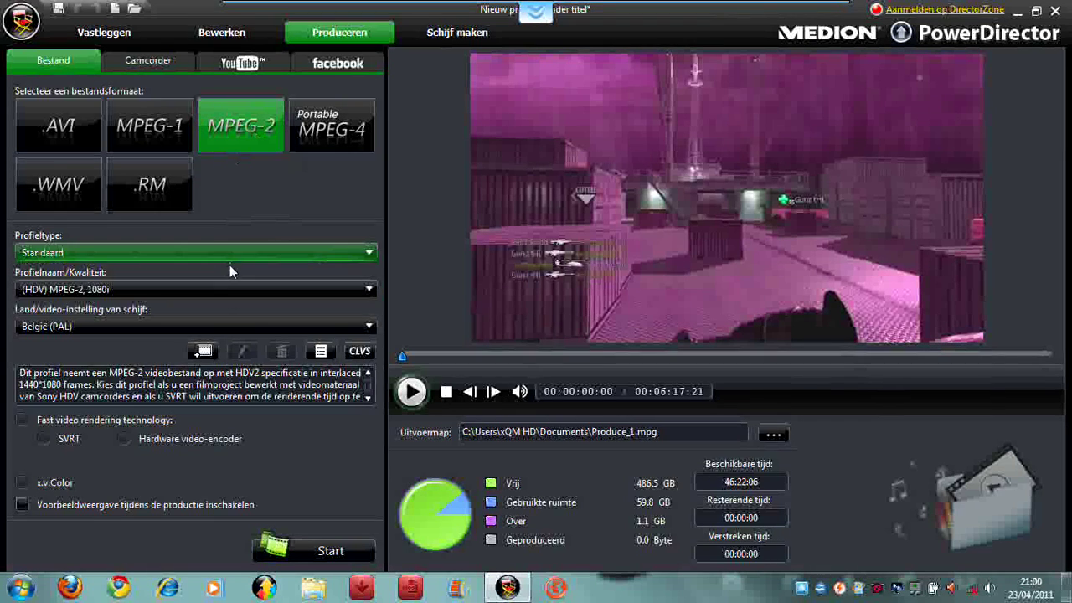
Step: Pick the (HDV) MPEG-2, 1080i profile from the Profielnaam/Kwaliteit list
click(230, 293)
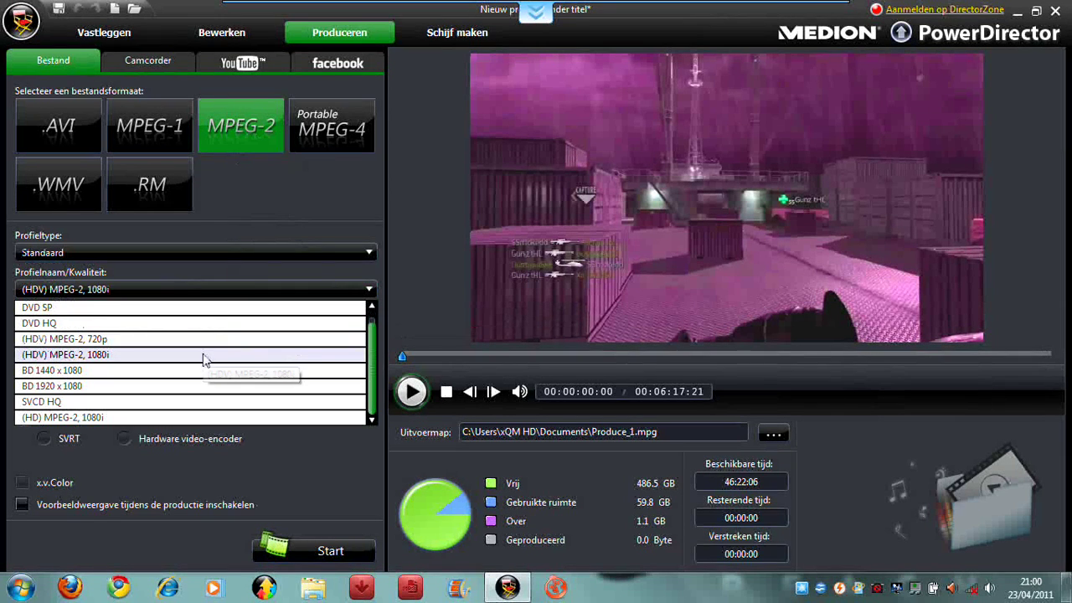
click(203, 357)
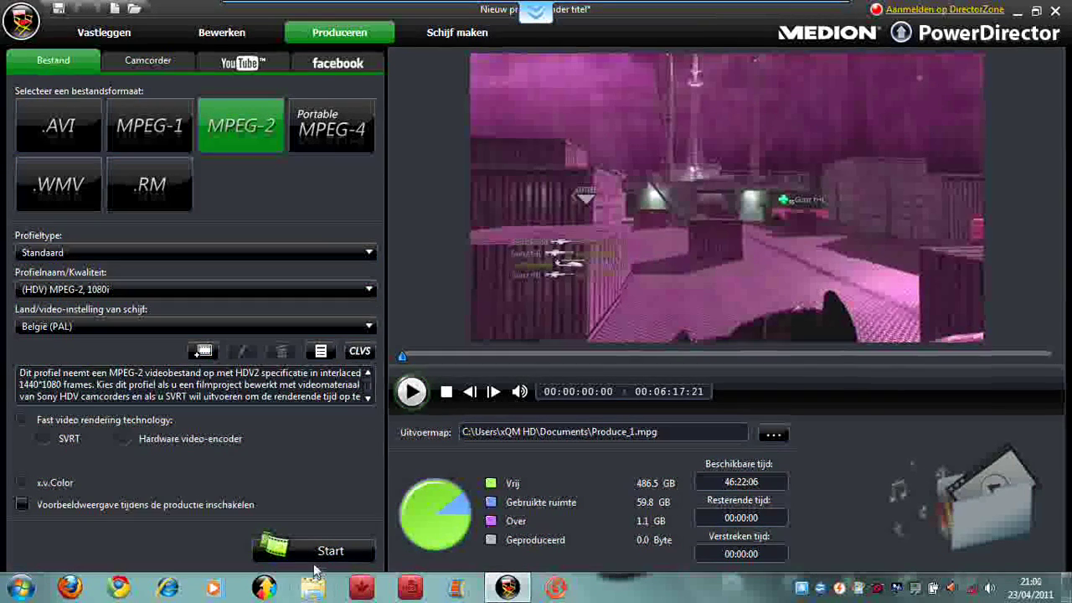